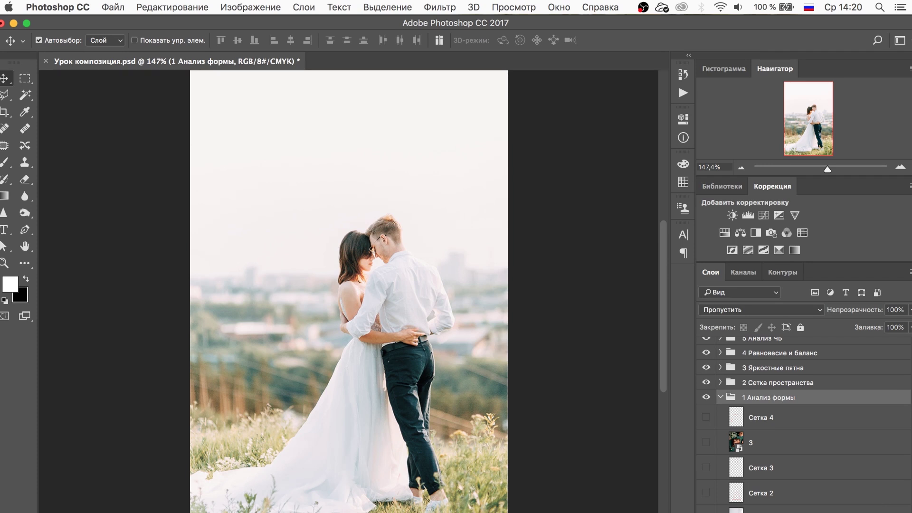
Step: Select the Сетка 1 layer in the 1 Анализ формы group
{"action": "scroll", "coordinate": [708, 508], "scroll_direction": "down", "scroll_amount": 3}
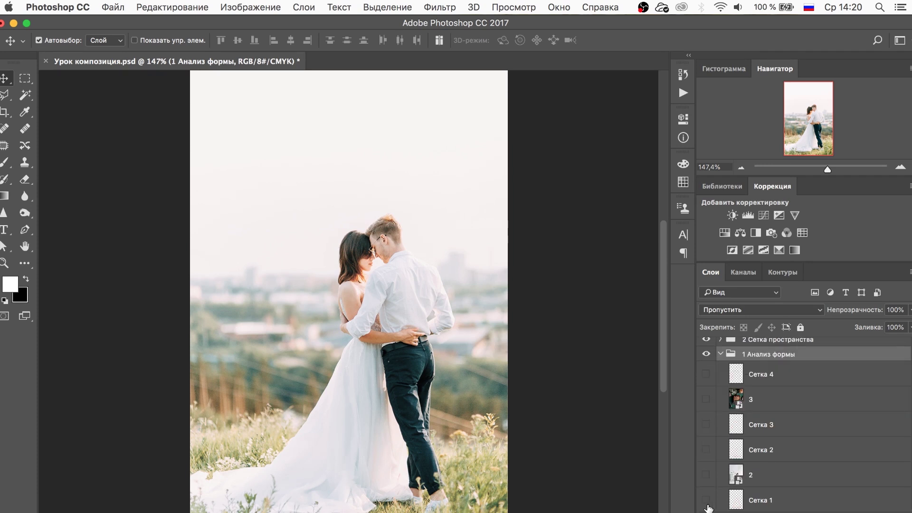
{"action": "left_click", "coordinate": [750, 507]}
Step: Show the couple's red triangle, then the seated bride photo with its Сетка 2 triangle
{"action": "left_click", "coordinate": [706, 501]}
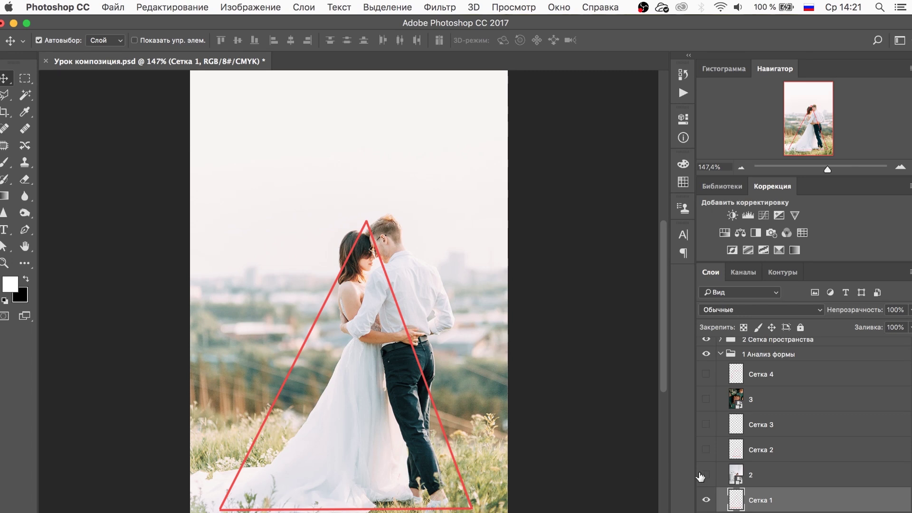
{"action": "left_click", "coordinate": [707, 475]}
{"action": "left_click", "coordinate": [707, 451]}
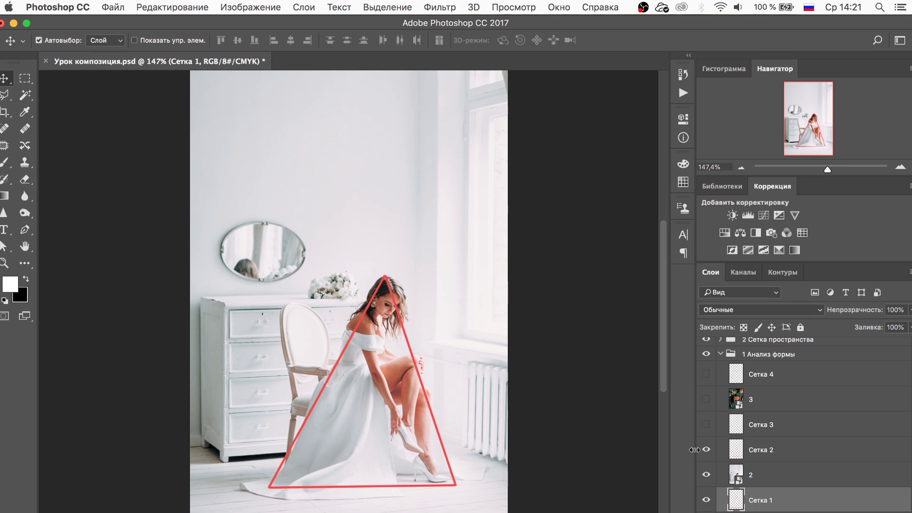
Step: Show the bride's Сетка 3 guide lines, then the popcorn cake photo with its Сетка 4 grid
{"action": "left_click", "coordinate": [706, 425]}
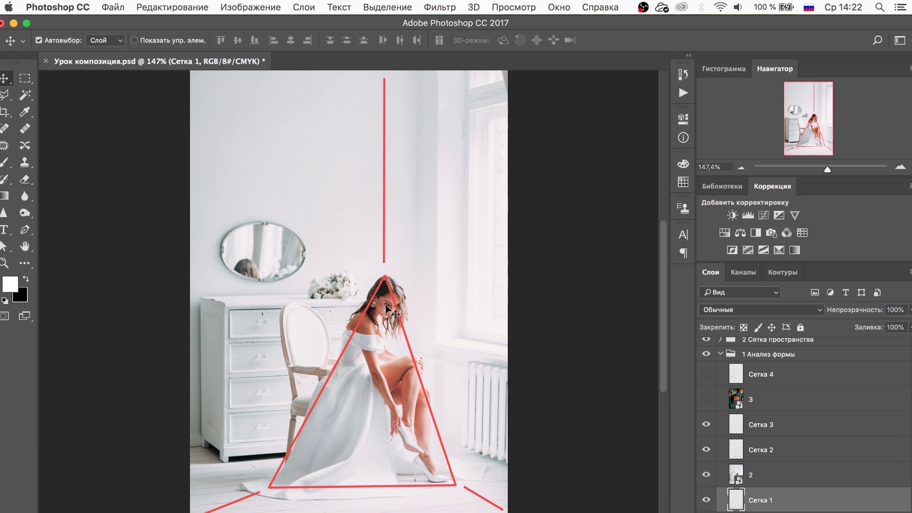
{"action": "left_click", "coordinate": [706, 399]}
{"action": "left_click", "coordinate": [707, 375]}
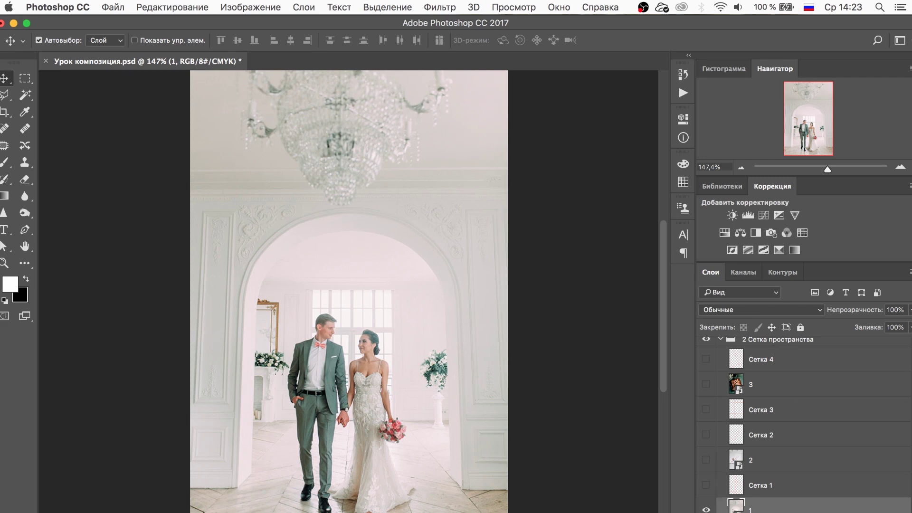
Step: Show and select Сетка 1's ellipse-and-lines overlay on the arch, then show and select the ballerina photo
{"action": "left_click", "coordinate": [706, 486]}
{"action": "left_click", "coordinate": [760, 483]}
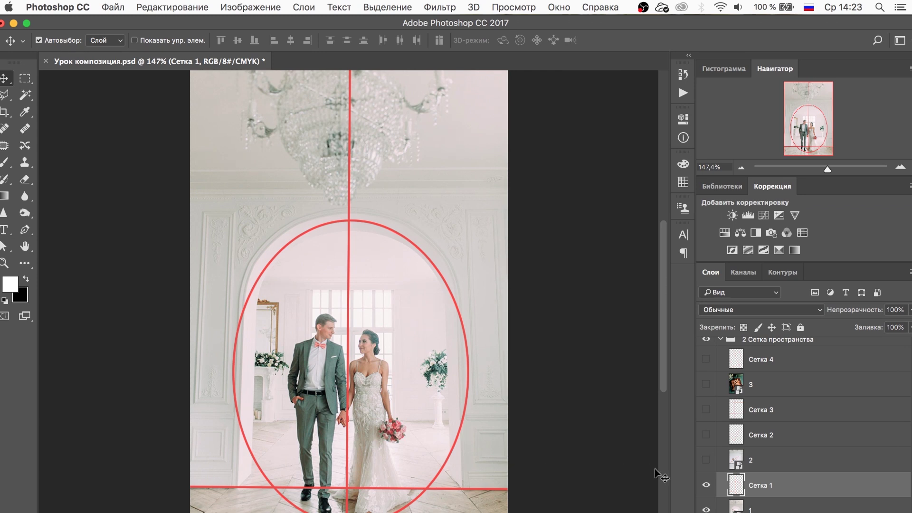
{"action": "left_click", "coordinate": [706, 460]}
{"action": "left_click", "coordinate": [756, 460]}
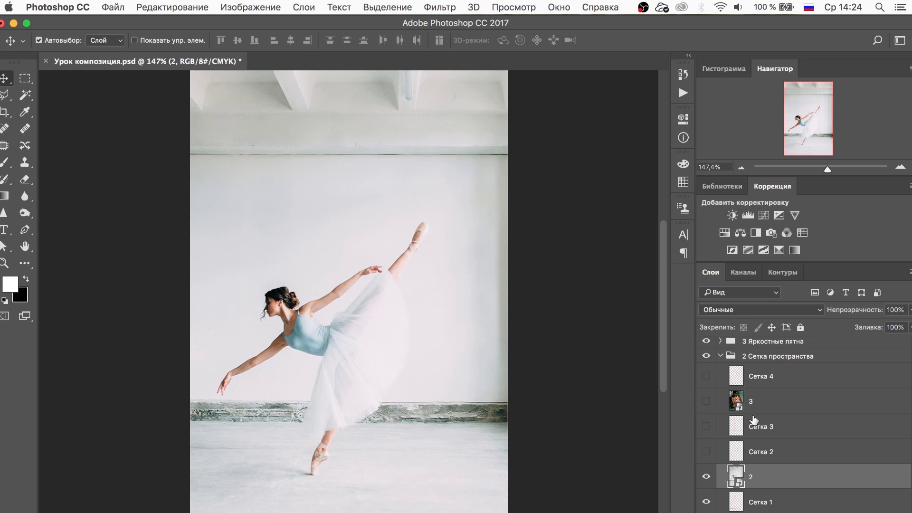
Step: Overlay Сетка 2 triangle and Сетка 3 lines on the ballerina, then show the cake with Сетка 4 diagonals
{"action": "left_click", "coordinate": [706, 454]}
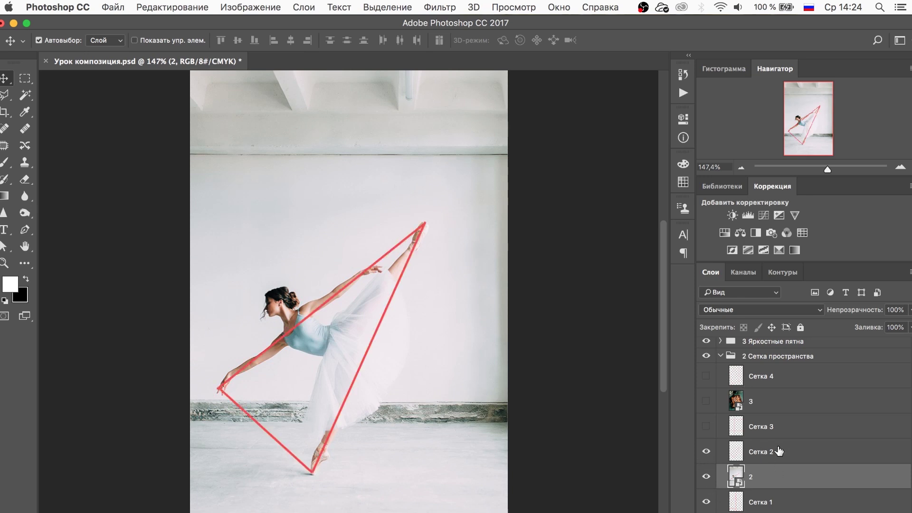
{"action": "left_click", "coordinate": [762, 454]}
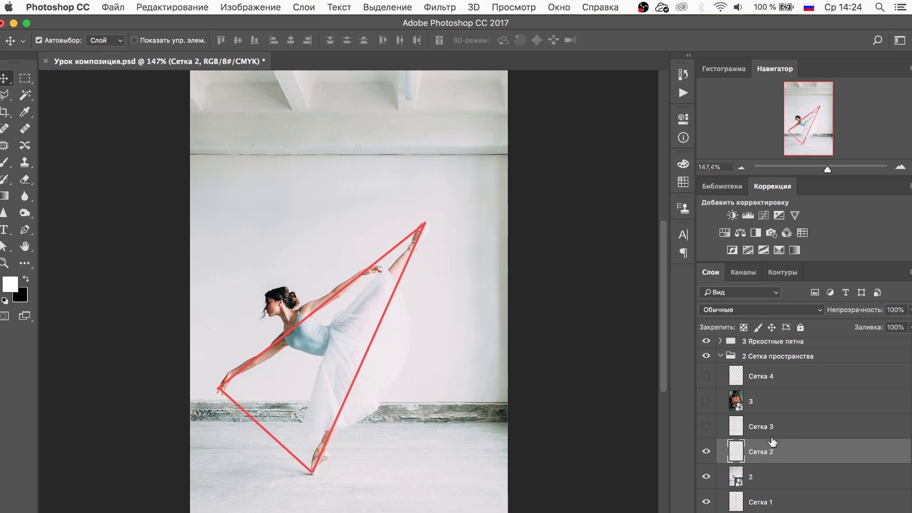
{"action": "left_click", "coordinate": [706, 426]}
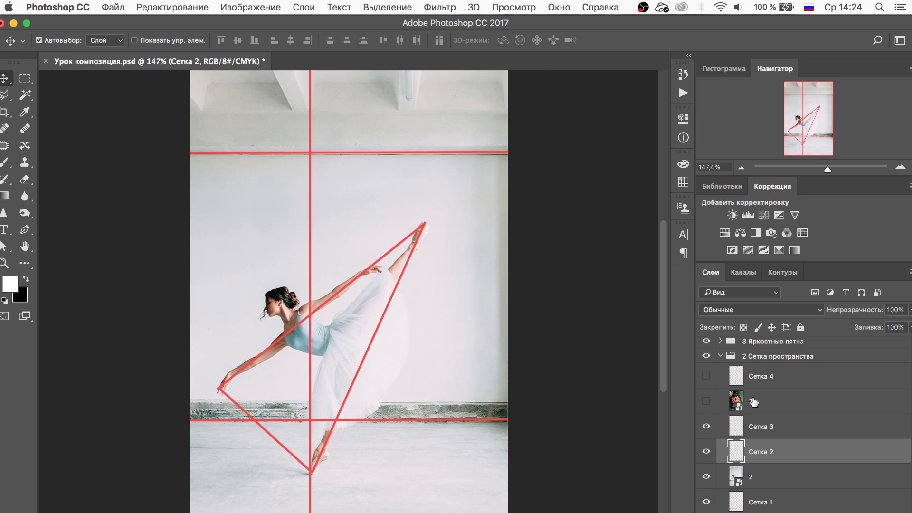
{"action": "left_click", "coordinate": [706, 401]}
{"action": "left_click", "coordinate": [706, 376]}
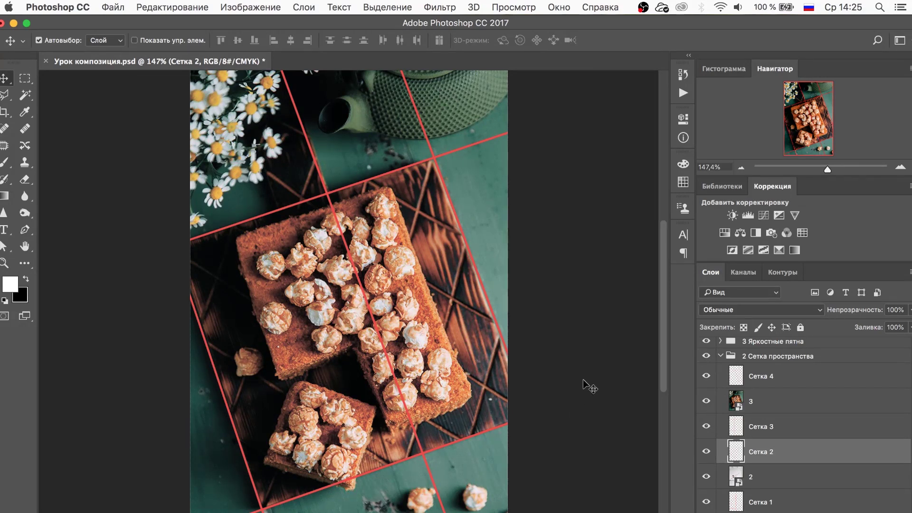
Step: Hide and re-show the layer 3 cake photo to compare it
{"action": "left_click", "coordinate": [706, 401]}
{"action": "left_click", "coordinate": [708, 401]}
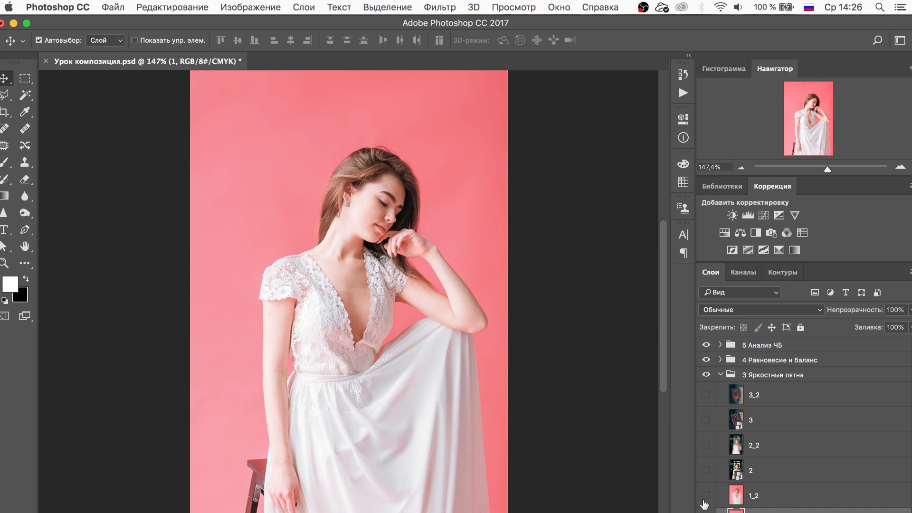
Step: Show and select the blurred 1_2 pink photo, toggling it off and on to compare
{"action": "left_click", "coordinate": [706, 495]}
{"action": "left_click", "coordinate": [799, 489]}
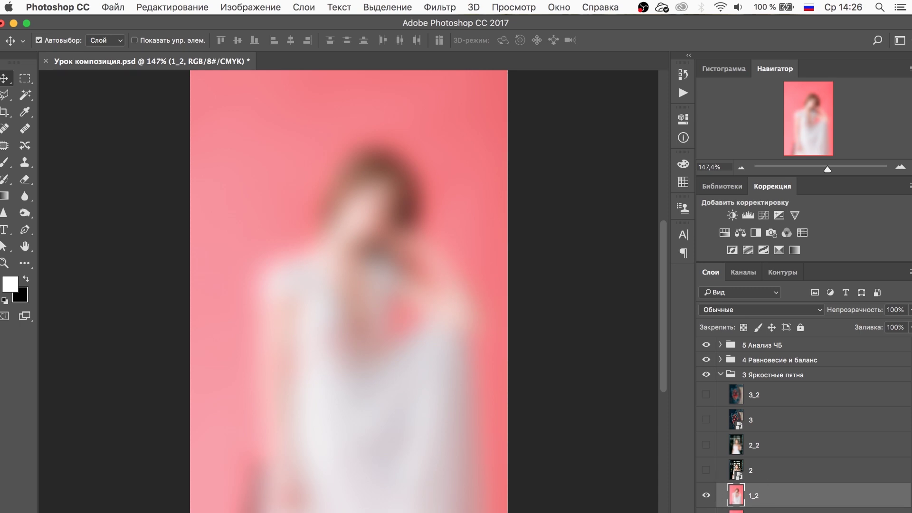
{"action": "left_click", "coordinate": [706, 495]}
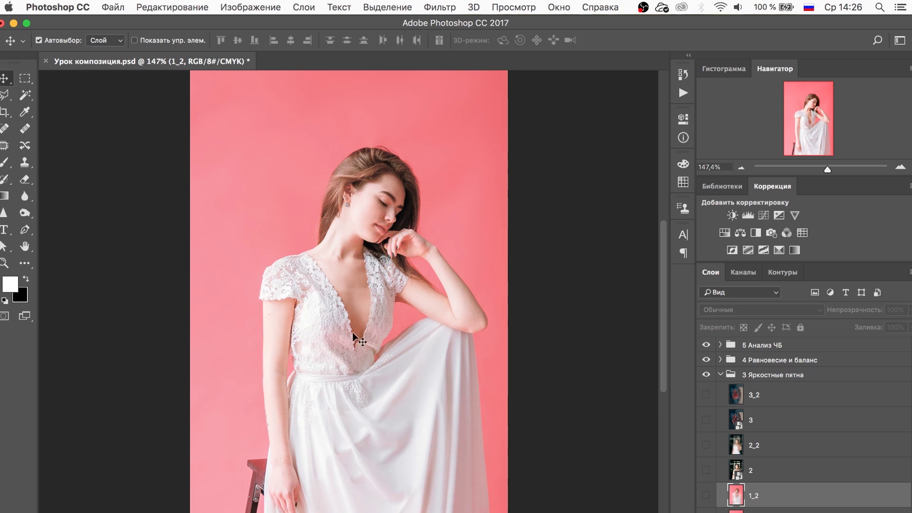
{"action": "left_click", "coordinate": [707, 496]}
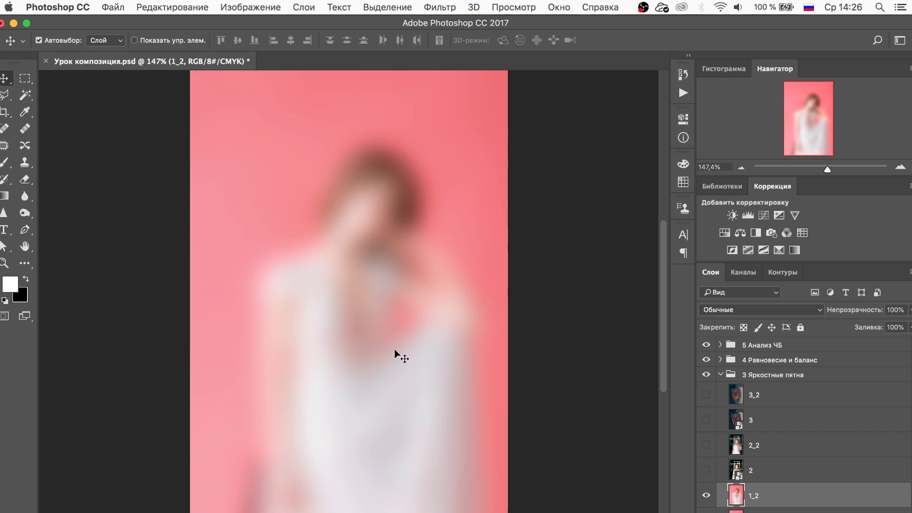
Step: Show the layer 2 portrait and its blurred copy, then show and select the layer 3 berries photo
{"action": "left_click", "coordinate": [706, 471]}
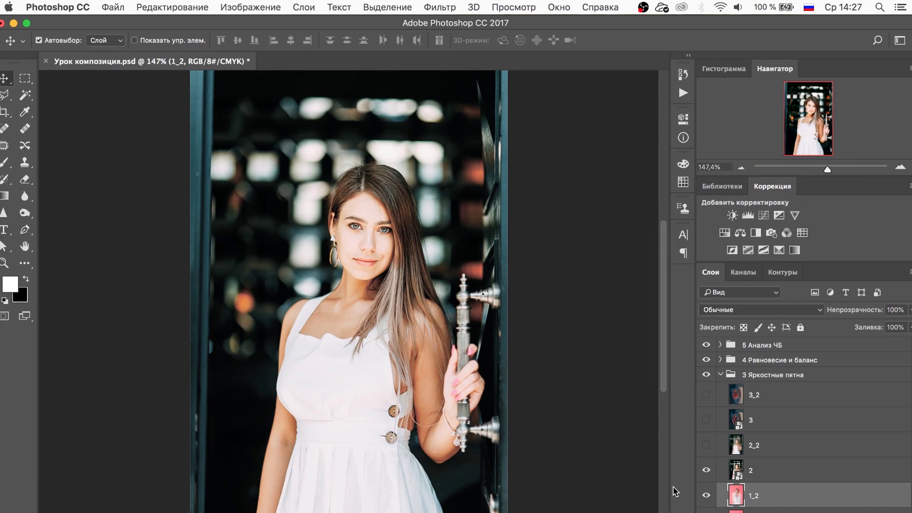
{"action": "left_click", "coordinate": [706, 445]}
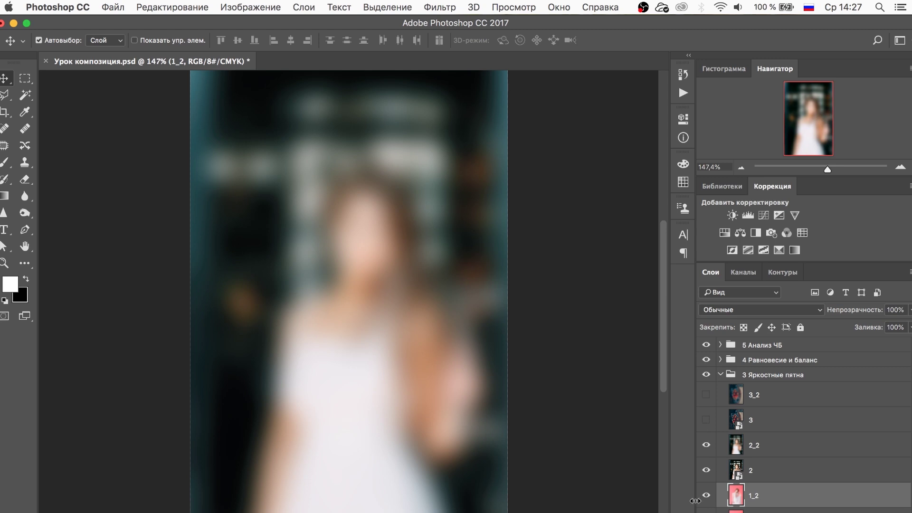
{"action": "left_click", "coordinate": [706, 419]}
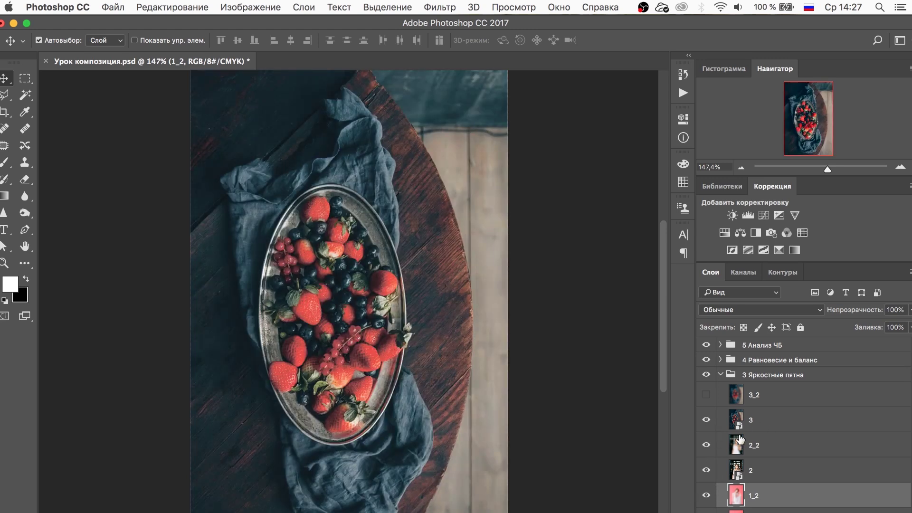
{"action": "left_click", "coordinate": [761, 424]}
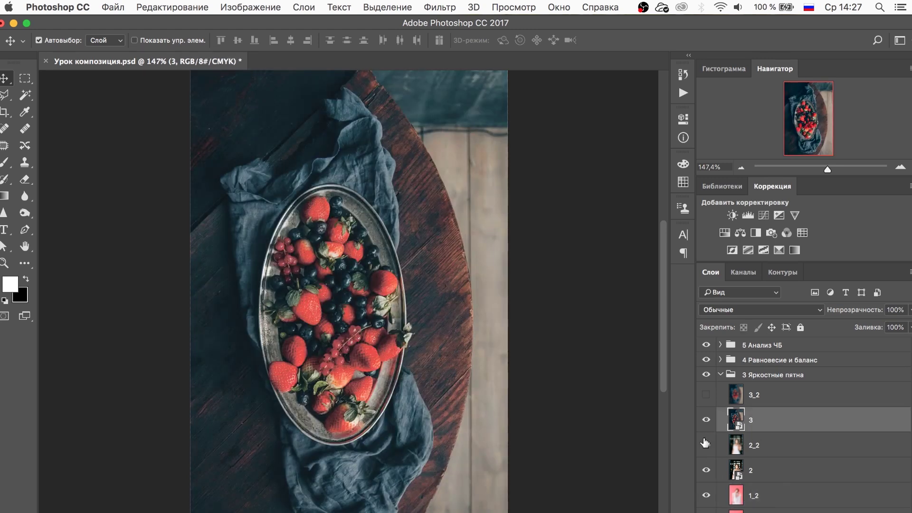
Step: Show the blurred 3_2 version of the berries photo
{"action": "left_click", "coordinate": [706, 394]}
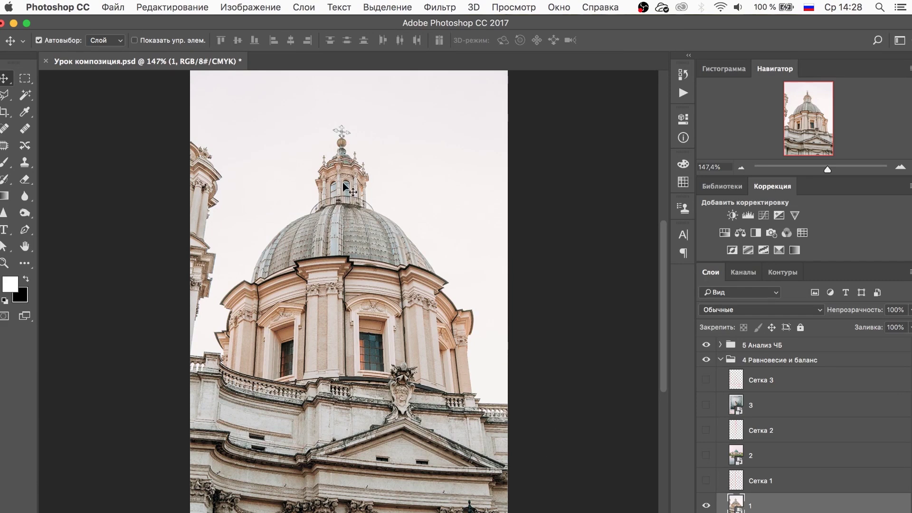
Step: Turn on the Сетка 1 red perspective lines over the church dome photo
{"action": "left_click", "coordinate": [706, 481]}
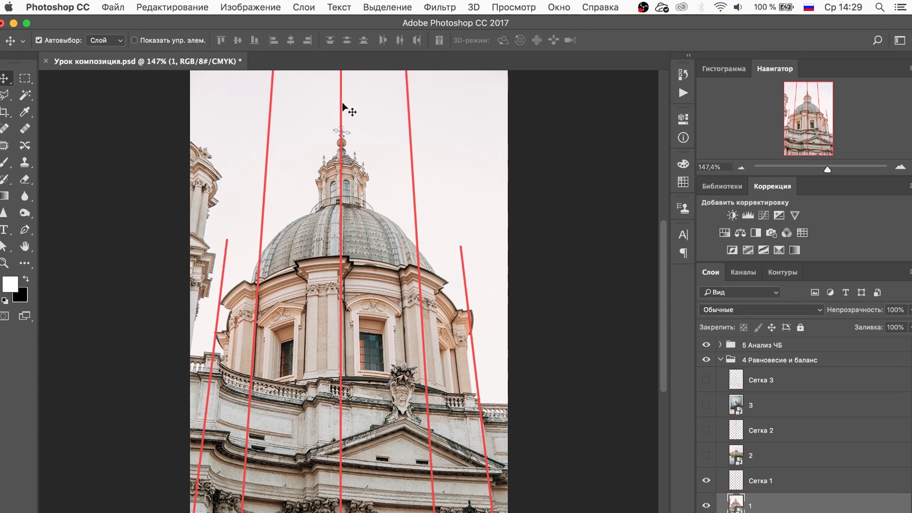
Step: Show the layer 2 grotto photo with its Сетка 2 red triangle and vertical line
{"action": "left_click", "coordinate": [706, 455]}
{"action": "left_click", "coordinate": [706, 430]}
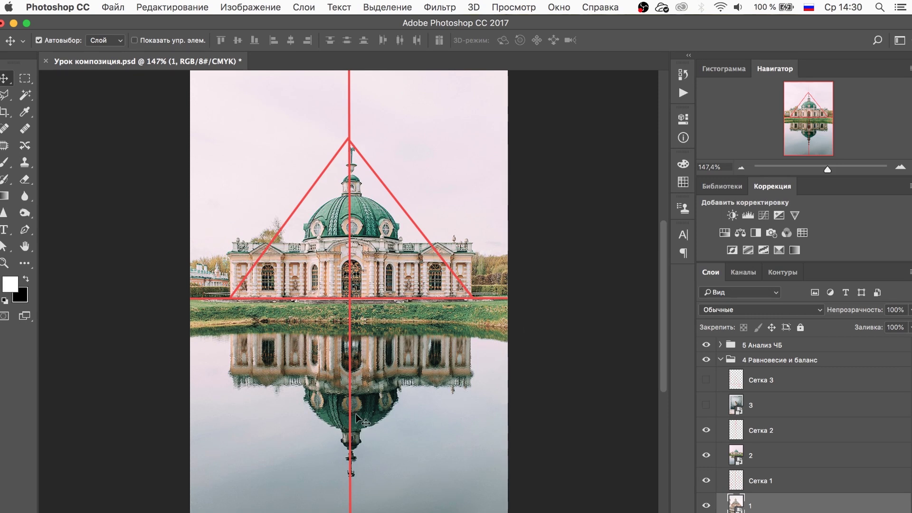
Step: Show layer 3's bride photo and overlay the red Сетка 3 grid lines on it
{"action": "left_click", "coordinate": [706, 405]}
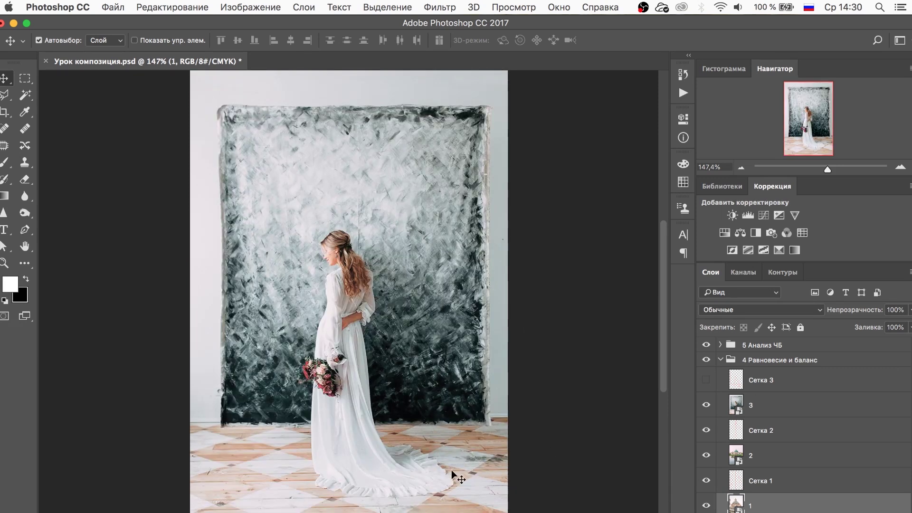
{"action": "left_click", "coordinate": [706, 381]}
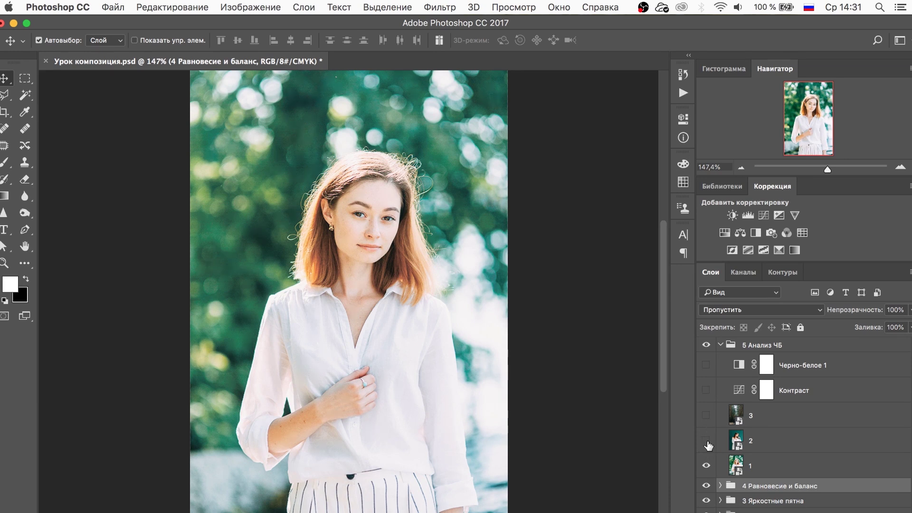
Step: Switch on the Черно-белое 1 adjustment layer over the white-shirt portrait
{"action": "left_click", "coordinate": [707, 365]}
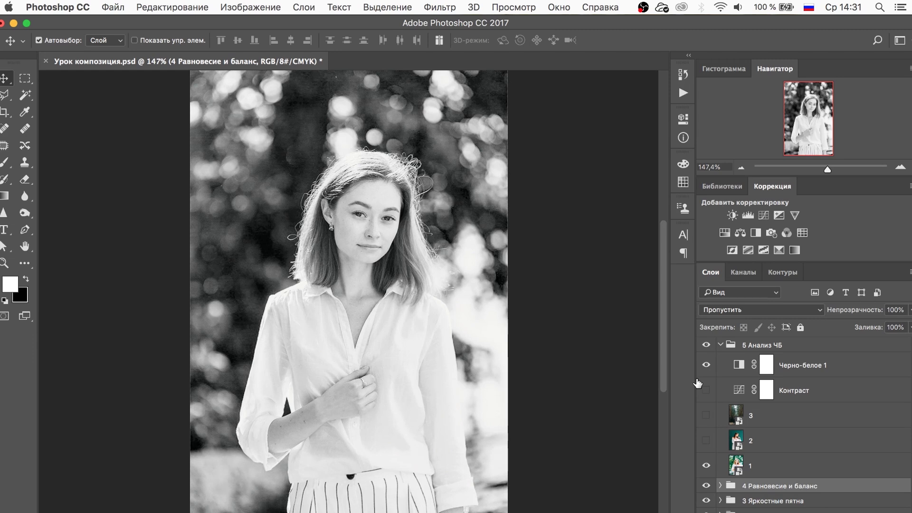
Step: Show layer 2's chair photo, compare it in colour versus black-and-white, then show layer 3's forest couple
{"action": "left_click", "coordinate": [707, 441]}
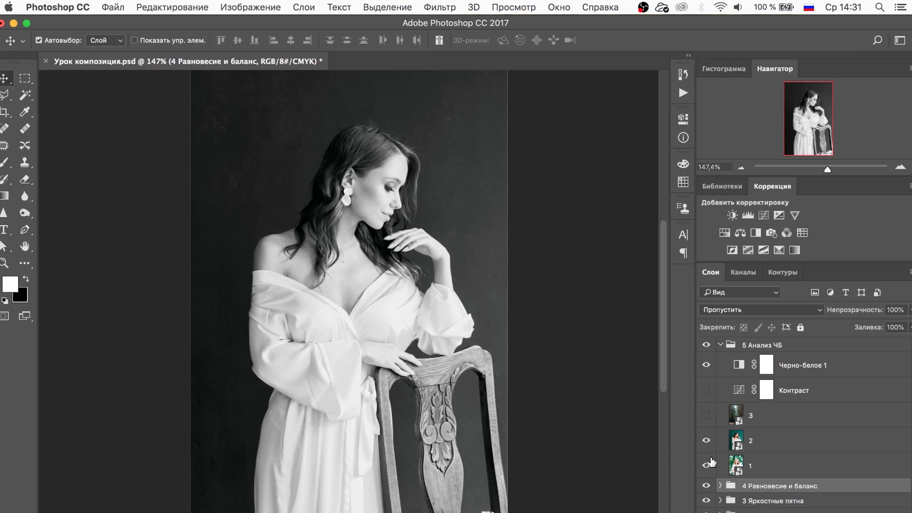
{"action": "left_click", "coordinate": [707, 365]}
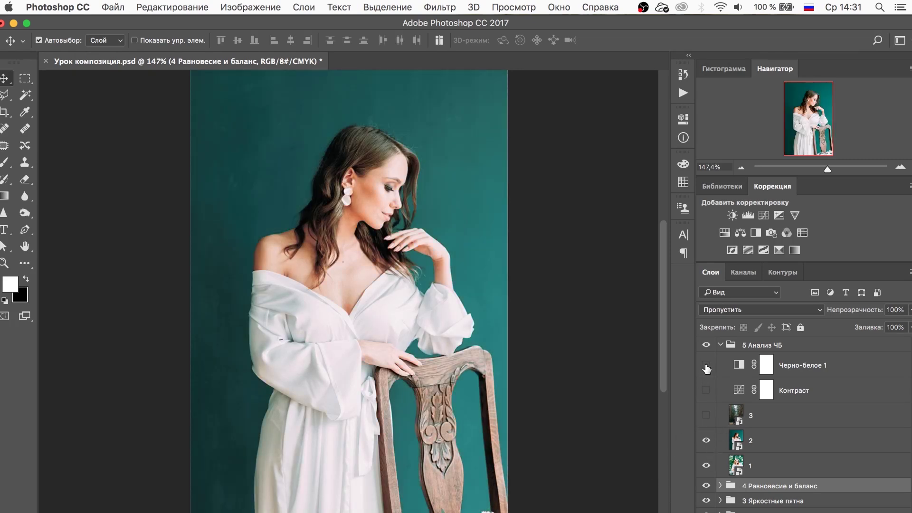
{"action": "left_click", "coordinate": [706, 366]}
{"action": "left_click", "coordinate": [706, 368]}
{"action": "left_click", "coordinate": [706, 368]}
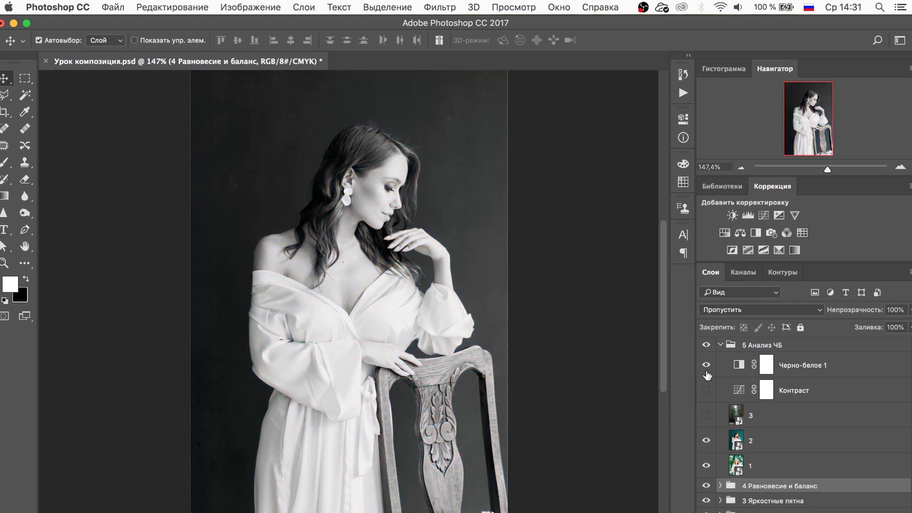
{"action": "left_click", "coordinate": [706, 415]}
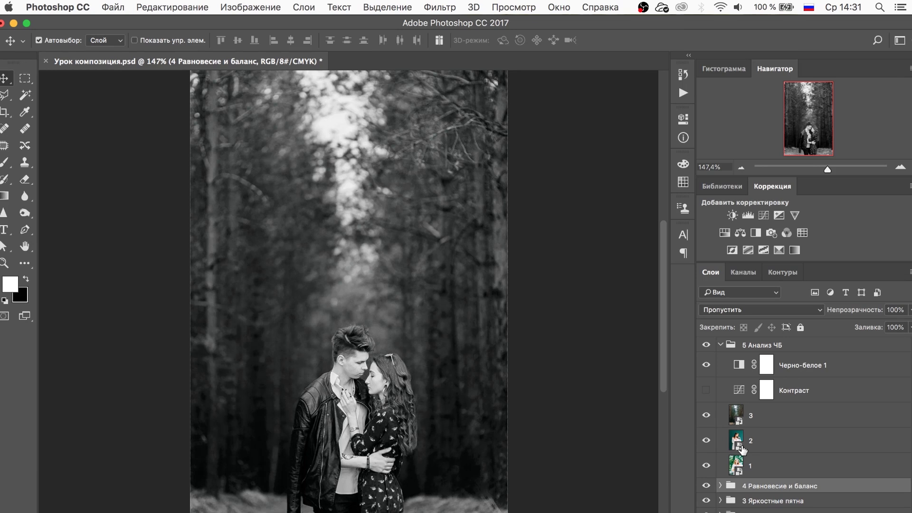
Step: Switch on the Контраст adjustment layer to strengthen the black-and-white forest couple photo's contrast
{"action": "left_click", "coordinate": [706, 390]}
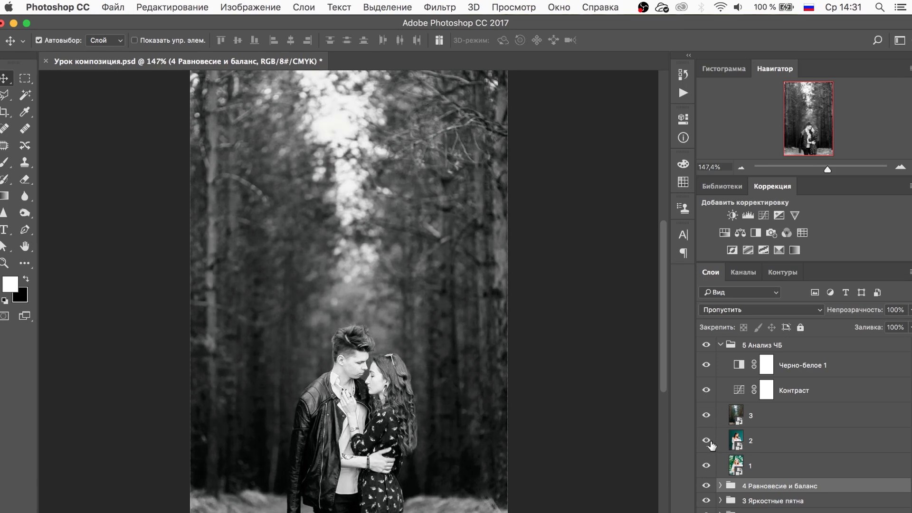